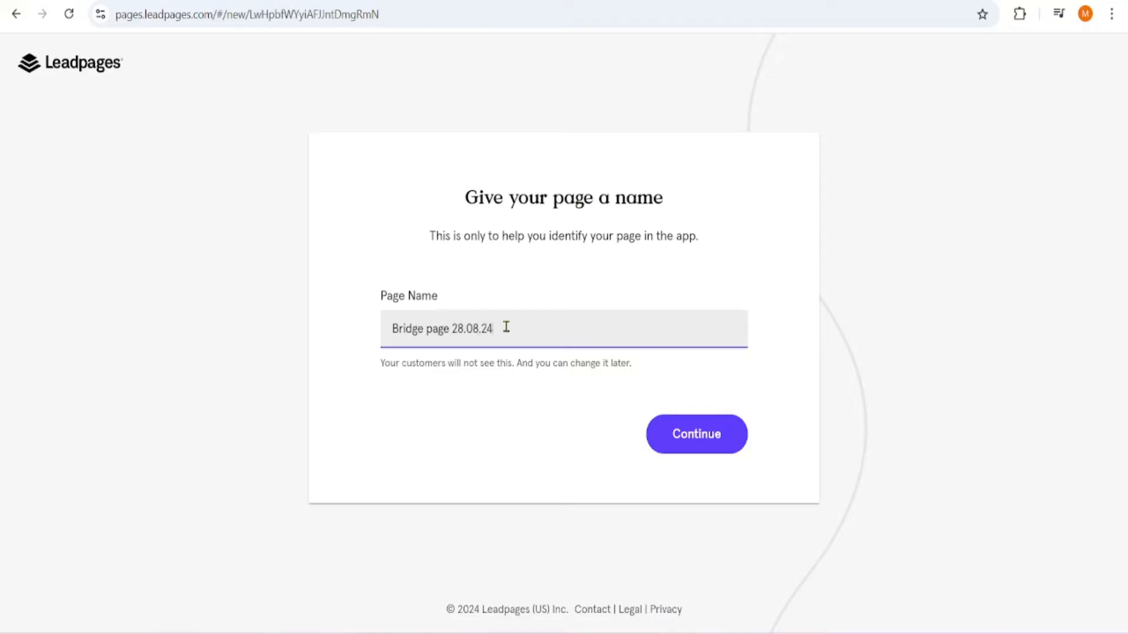
# Create the page named "Bridge page 28.08.24" and add a Video widget to its empty hero section
pyautogui.click(679, 442)
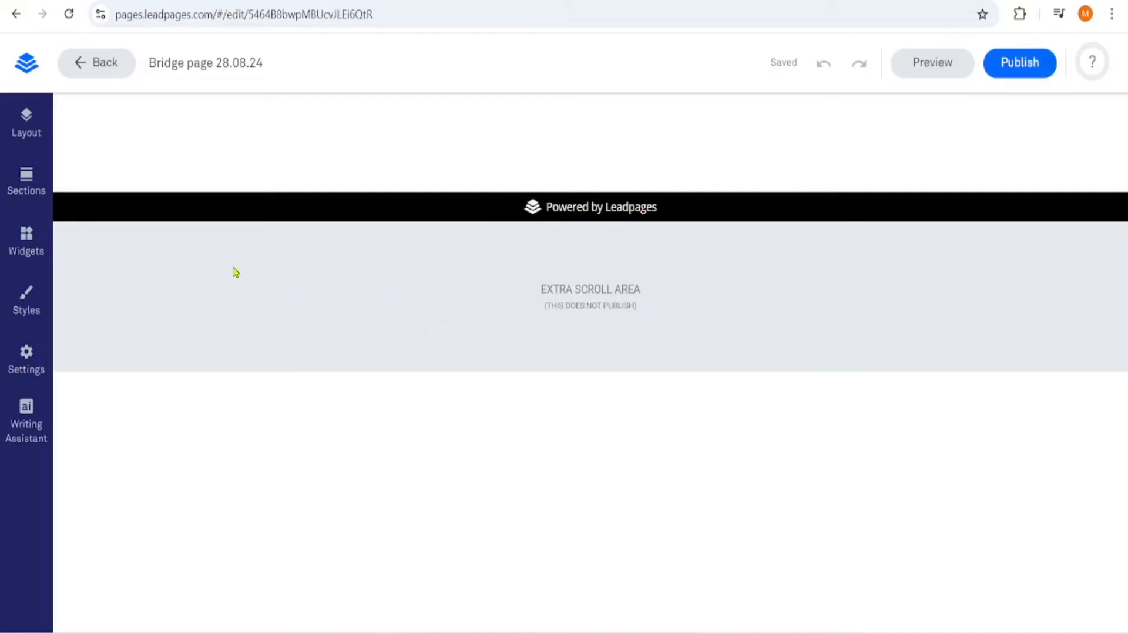
pyautogui.click(23, 249)
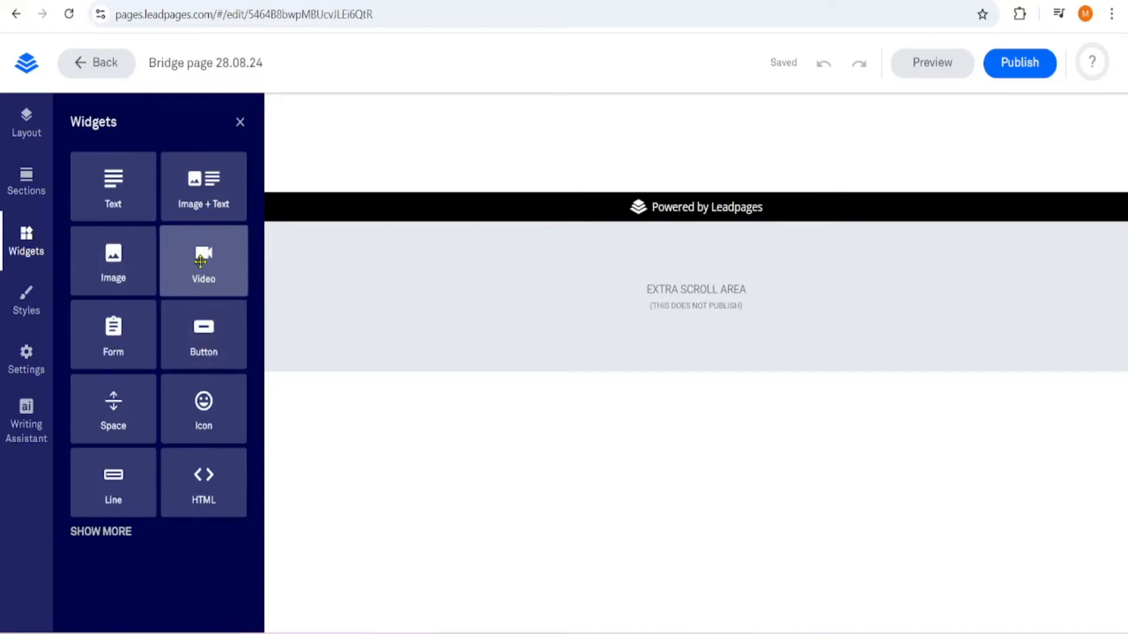
pyautogui.moveTo(201, 254); pyautogui.dragTo(680, 154)
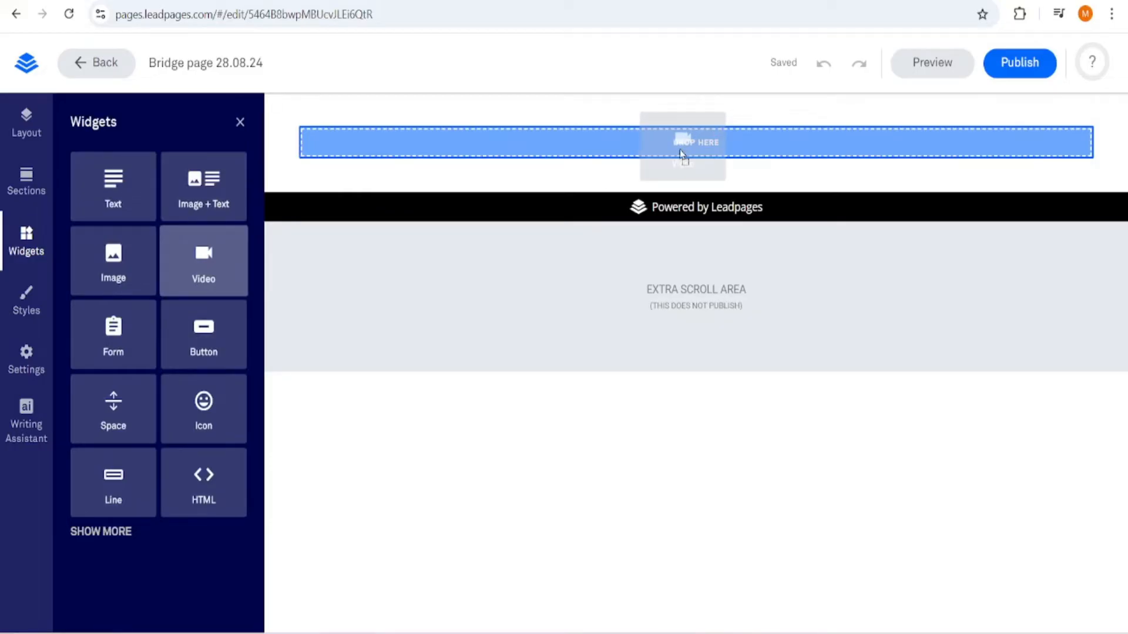
pyautogui.moveTo(680, 153); pyautogui.dragTo(667, 171)
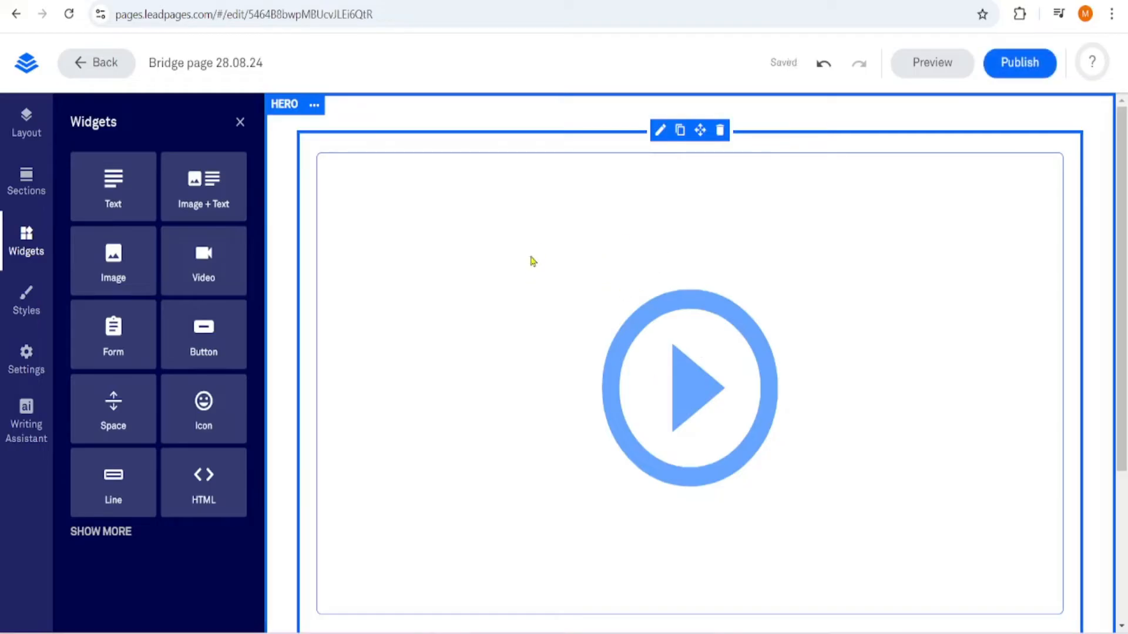
# Open the video widget's settings, then switch to YouTube and get the embed code of the "Best Solo Ad Traffic Providers" video
pyautogui.click(434, 228)
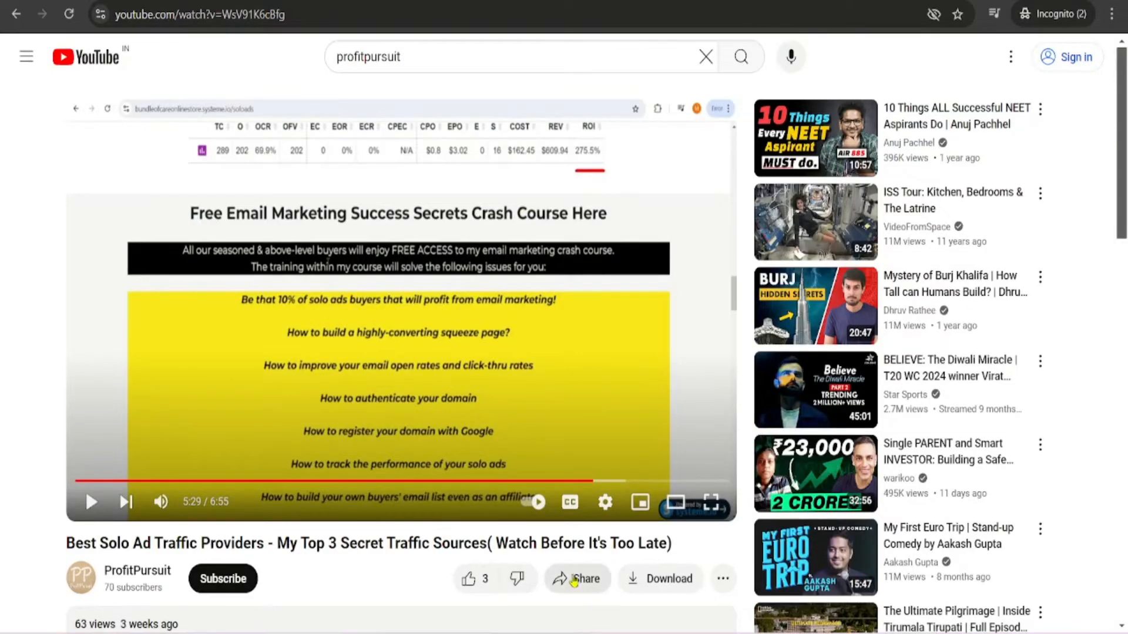
pyautogui.click(577, 580)
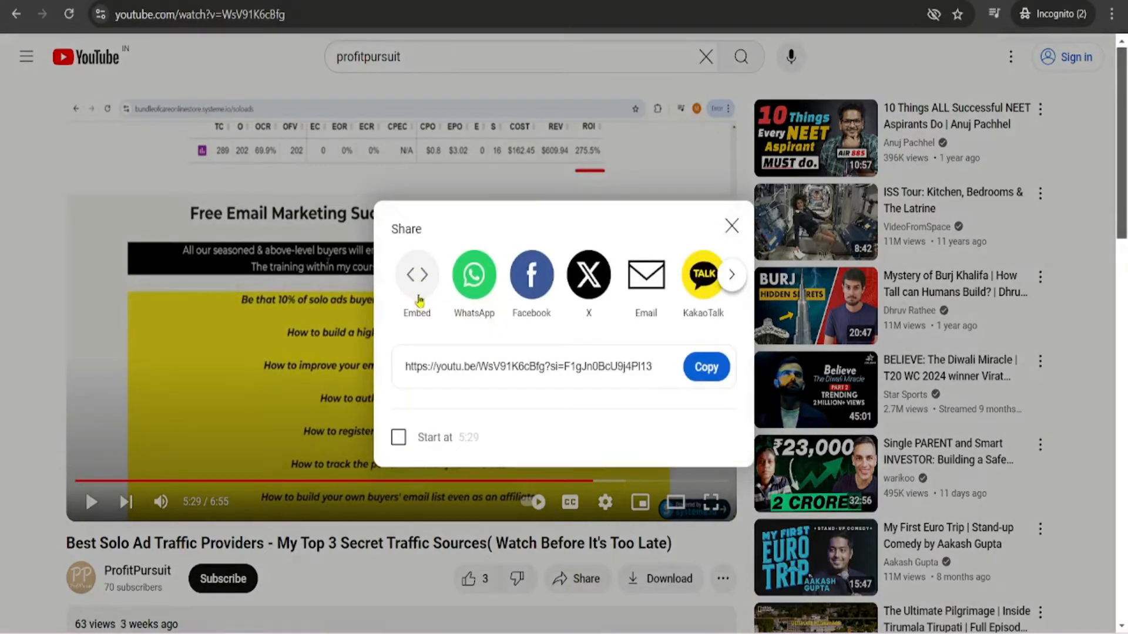
pyautogui.click(423, 276)
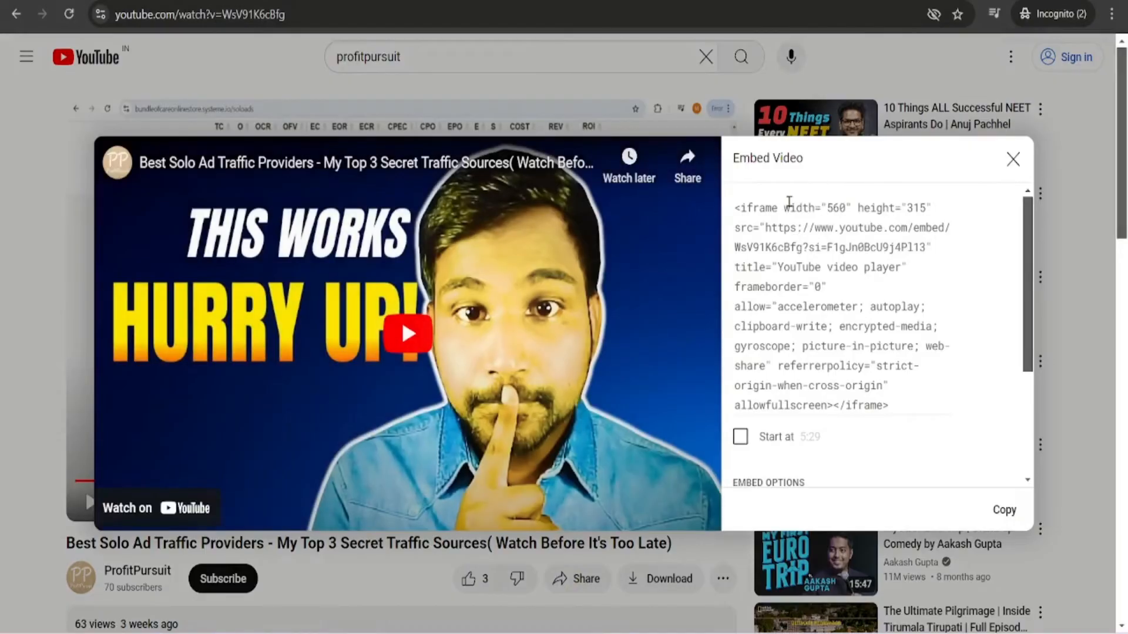
pyautogui.click(779, 216)
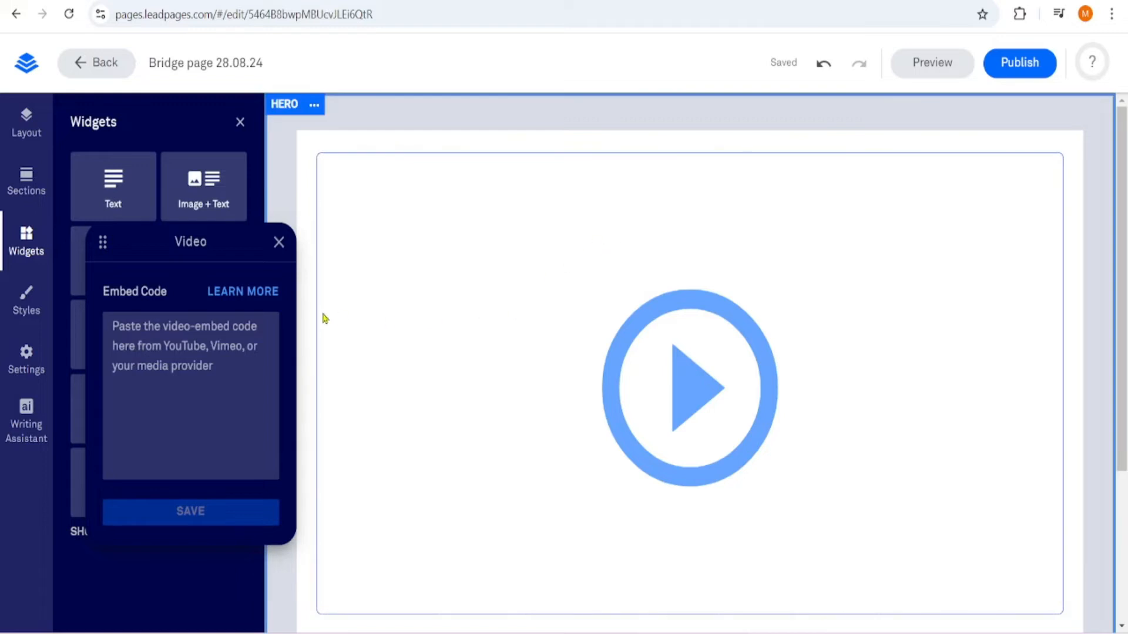
# Paste the YouTube iframe code as the video widget's embed code, save it and close the widget's settings
pyautogui.click(147, 329)
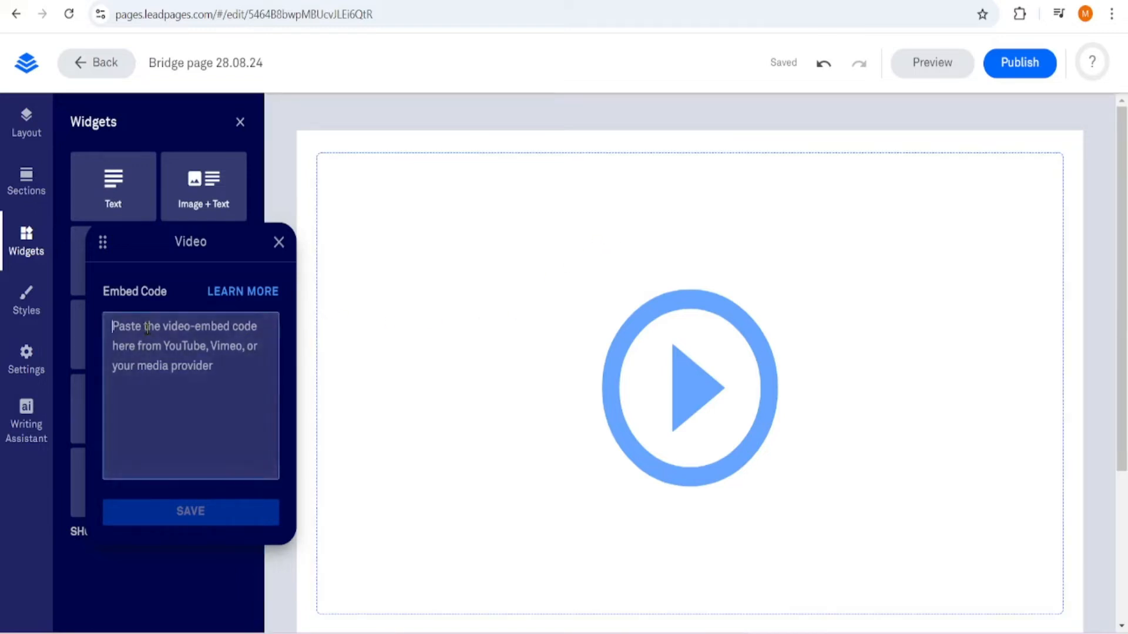
pyautogui.hotkey('ctrl', 'v')
pyautogui.scroll(-1, 176, 345)
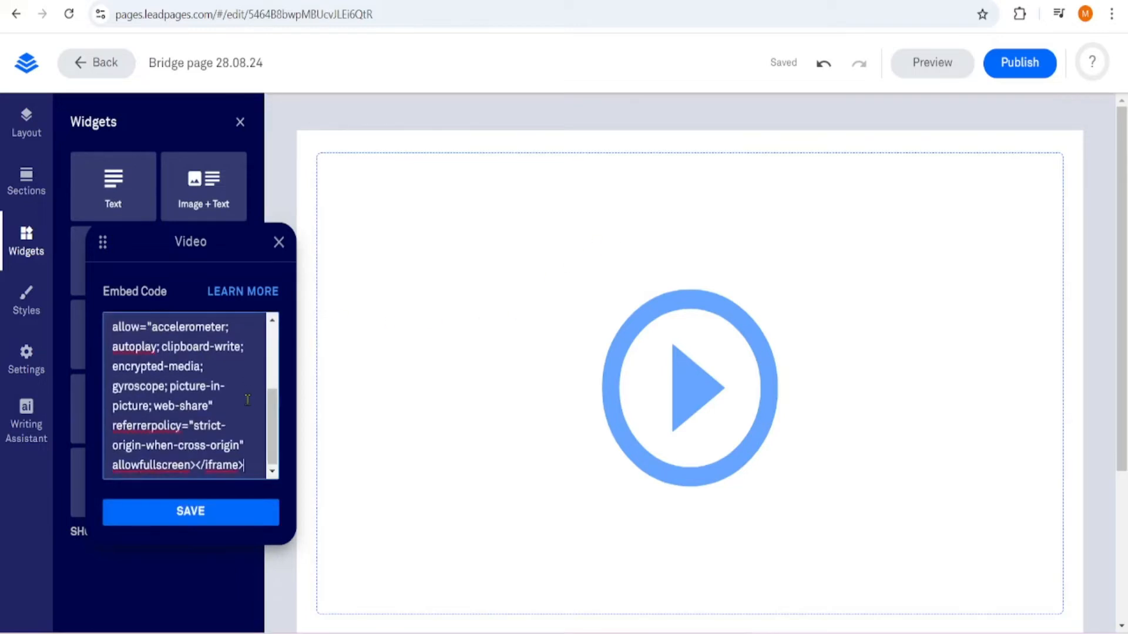
pyautogui.click(239, 517)
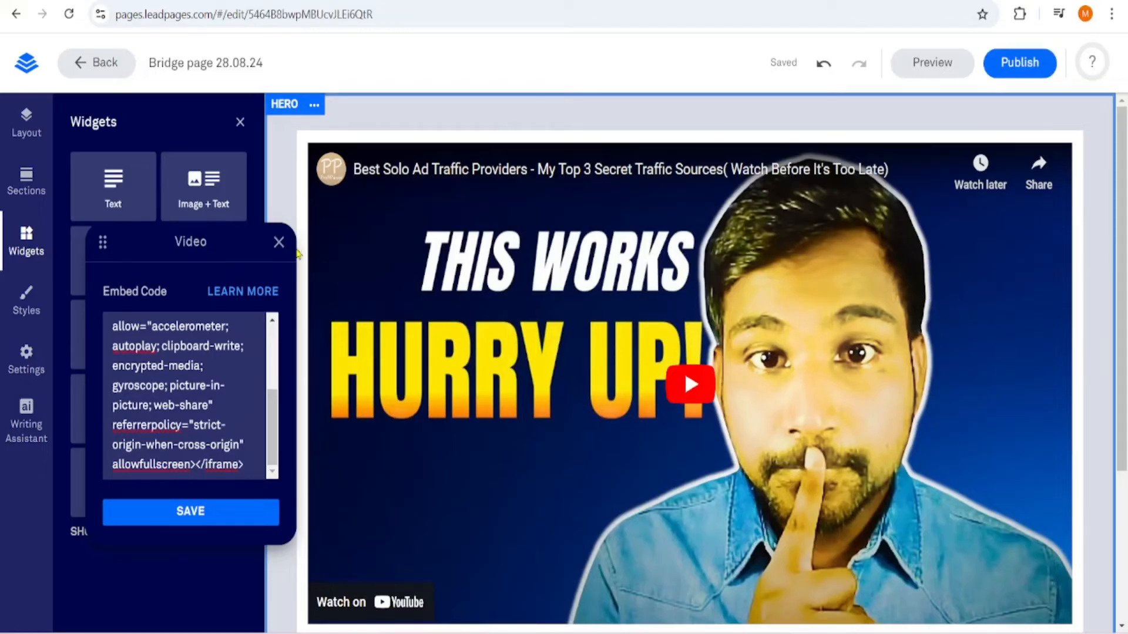
pyautogui.click(278, 243)
# Add a Button widget below the video and make it full width
pyautogui.scroll(-3, 708, 294)
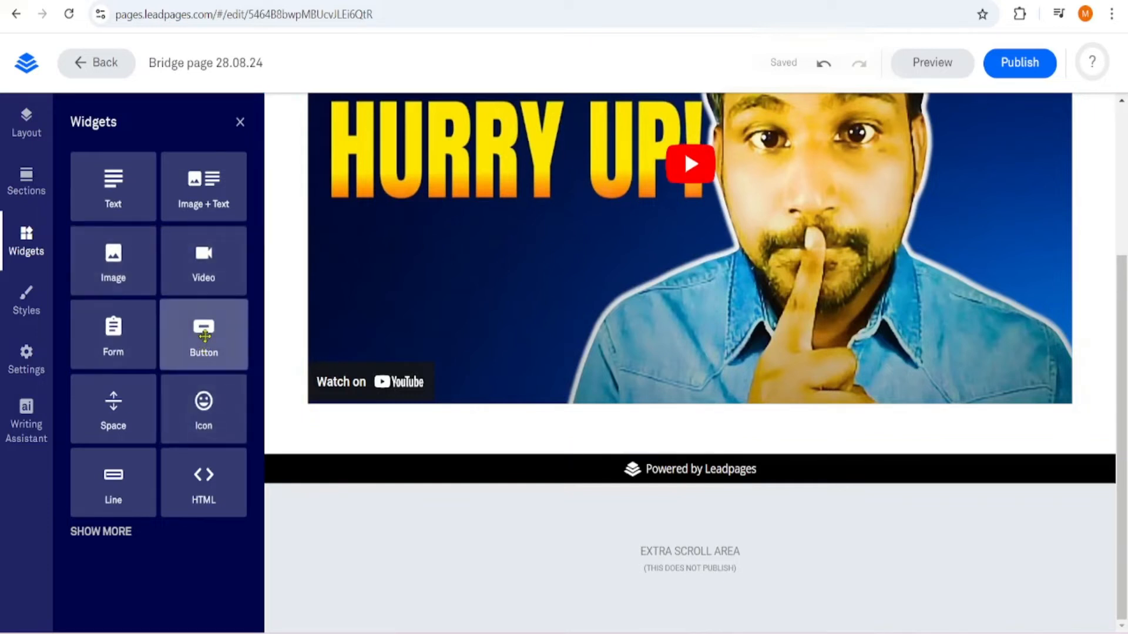
pyautogui.moveTo(205, 335); pyautogui.dragTo(722, 496)
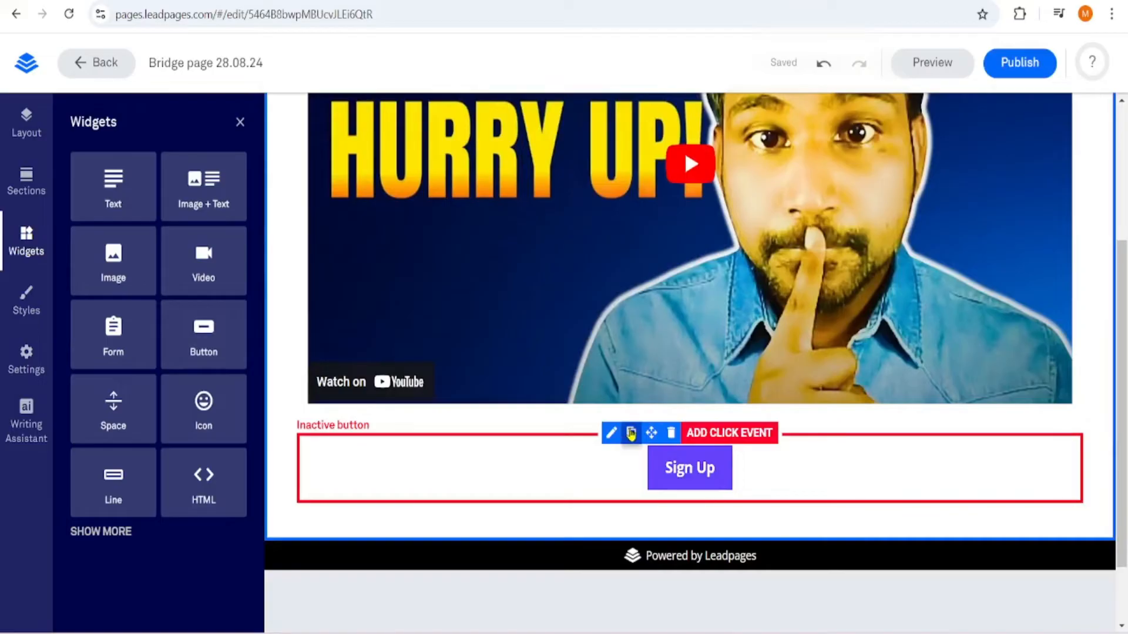
pyautogui.click(683, 468)
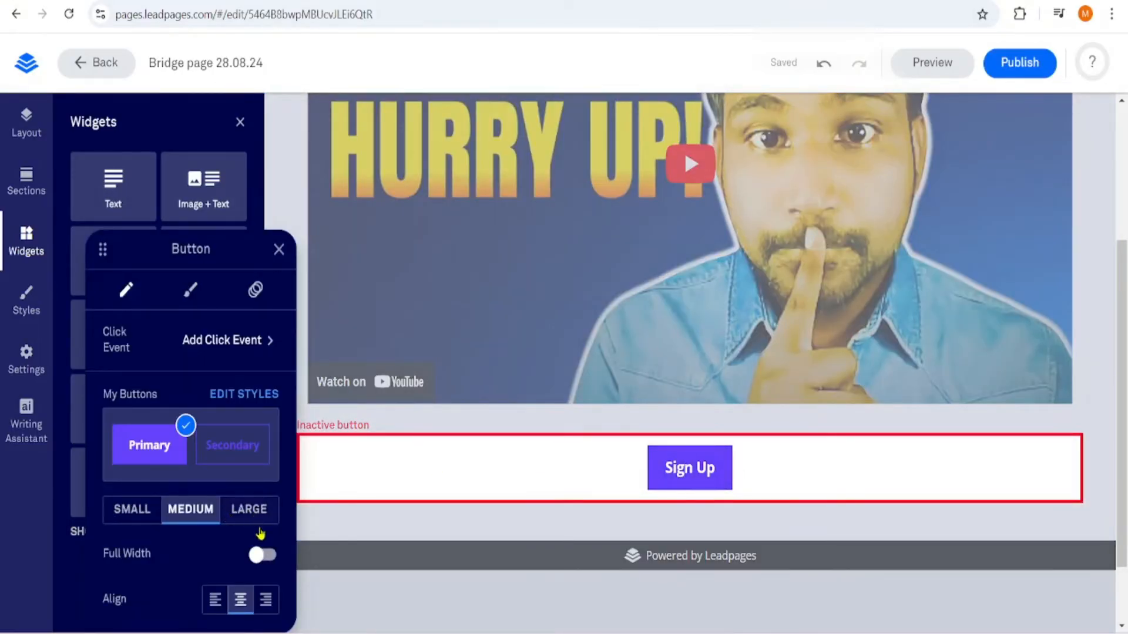
pyautogui.click(262, 554)
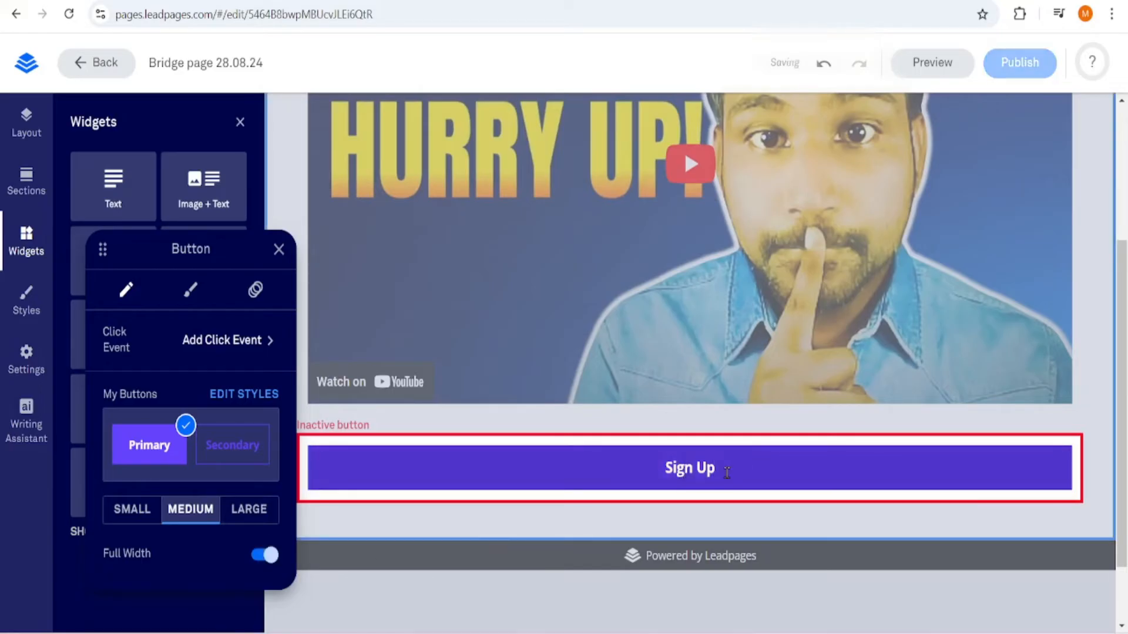
# Replace the button's label with "Click here to access" and close the button's settings
pyautogui.press('BackSpace')
pyautogui.press('BackSpace')
pyautogui.press('BackSpace')
pyautogui.press('BackSpace')
pyautogui.press('BackSpace')
pyautogui.press('BackSpace')
pyautogui.press('BackSpace')
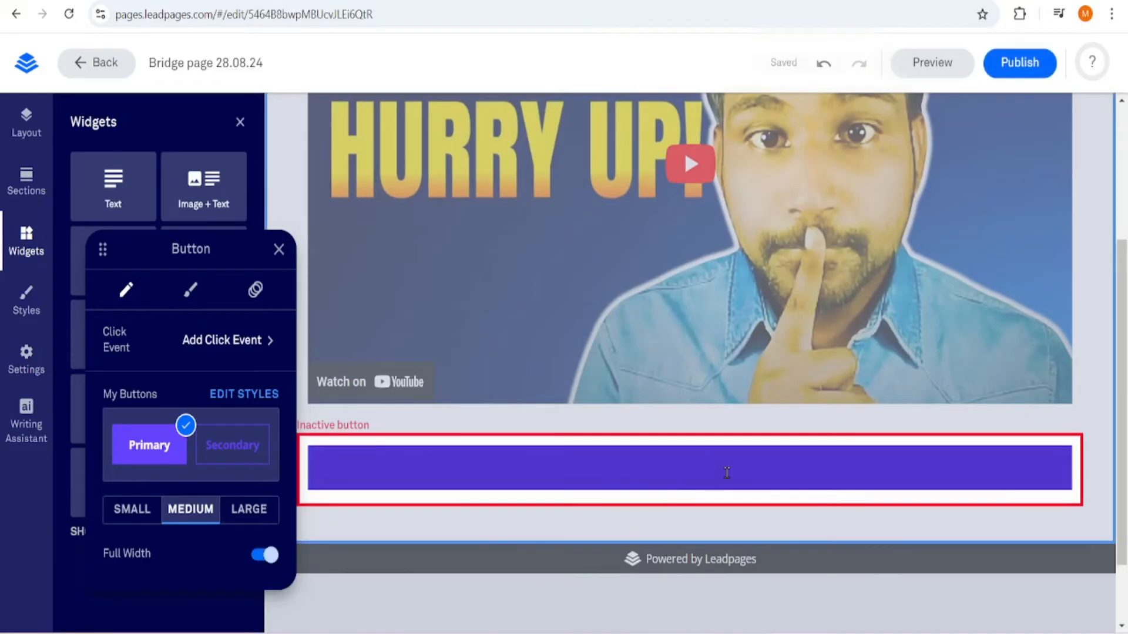
pyautogui.write('Click he')
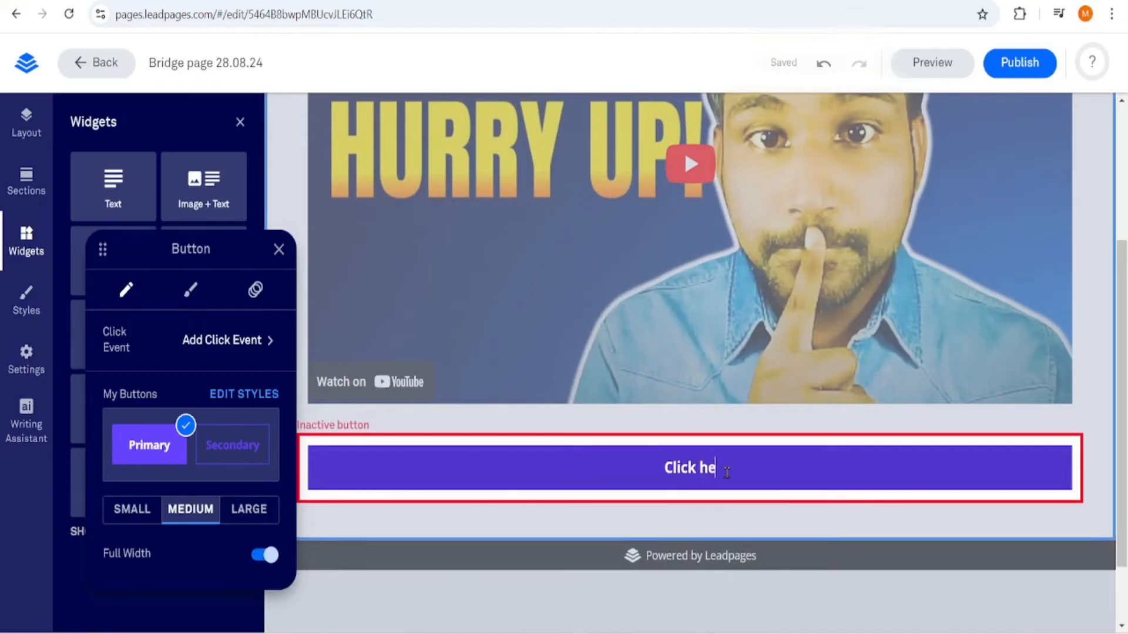
pyautogui.write('re to')
pyautogui.write(' a')
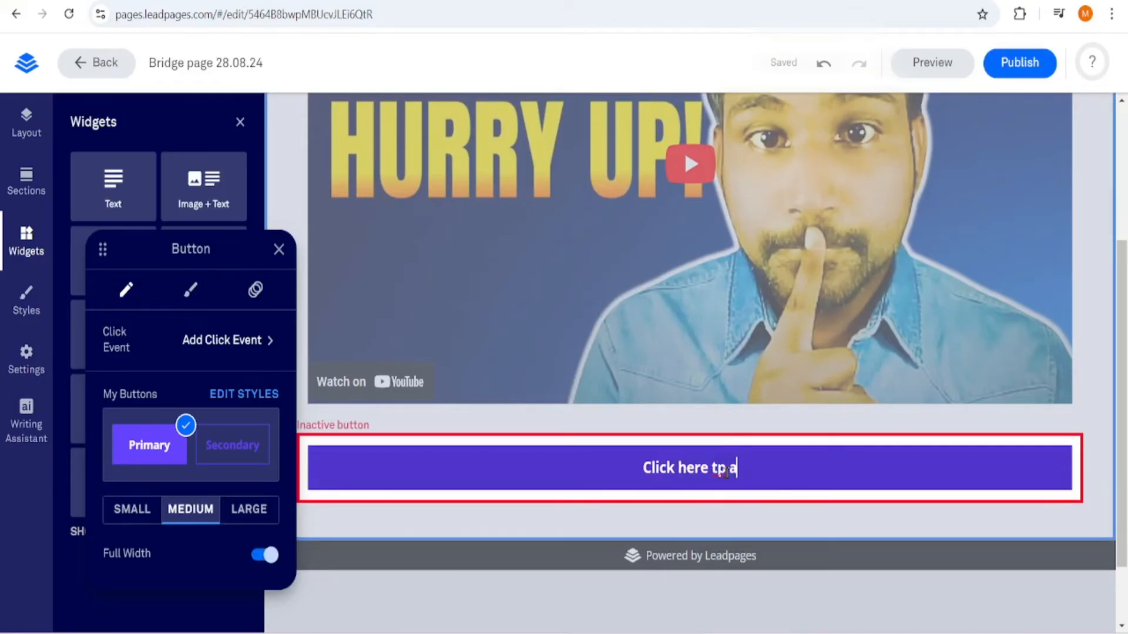
pyautogui.write('ccess')
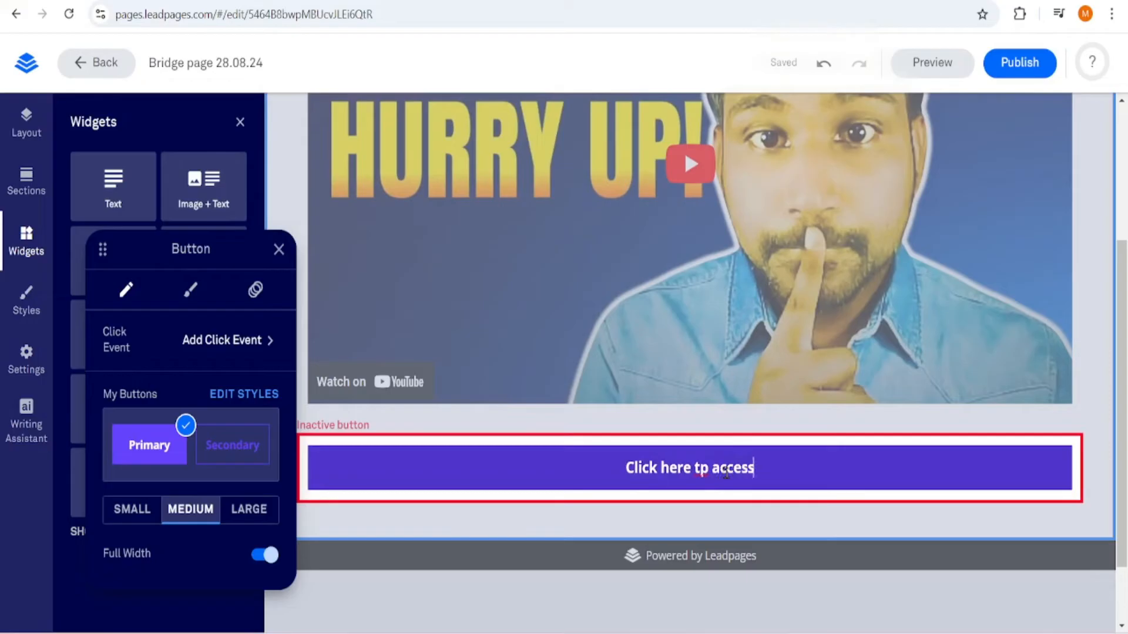
pyautogui.press('Left')
pyautogui.press('Left')
pyautogui.press('Left')
pyautogui.press('Left')
pyautogui.press('BackSpace')
pyautogui.write('o')
pyautogui.click(279, 249)
pyautogui.click(532, 468)
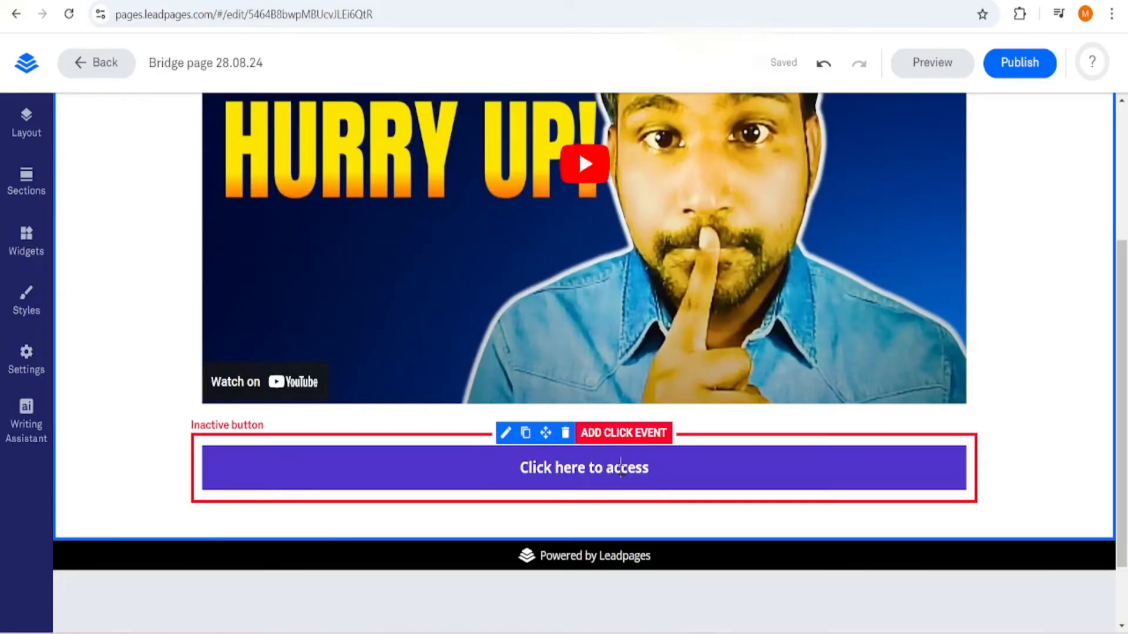
pyautogui.click(623, 468)
pyautogui.click(671, 92)
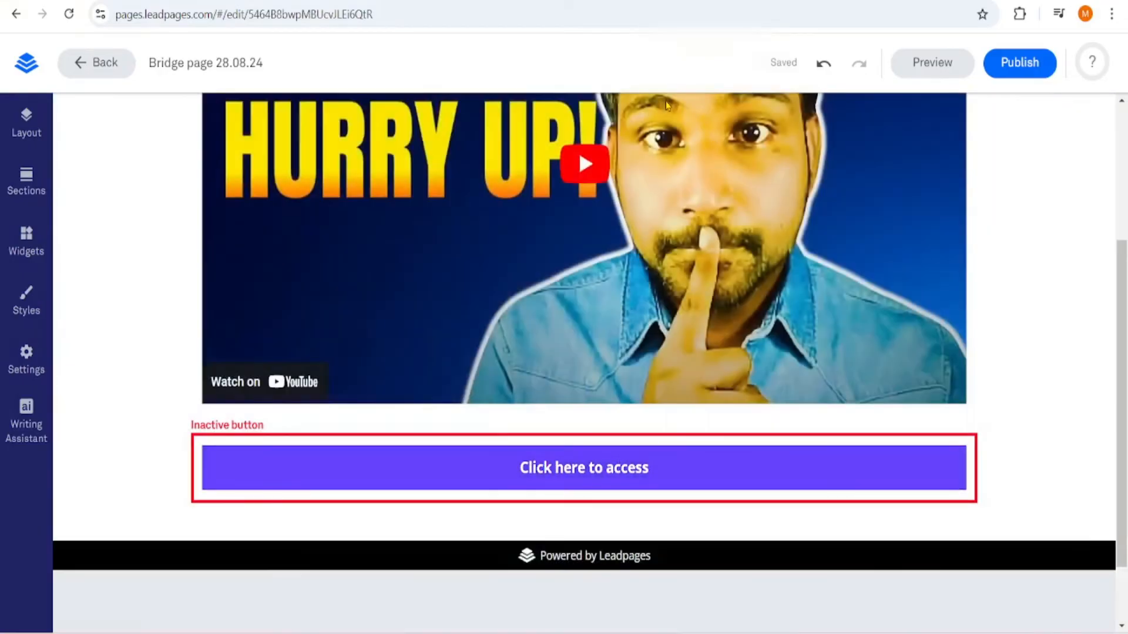
# Choose "Link to an external URL" as the button's click event and close its settings without entering a URL
pyautogui.click(615, 438)
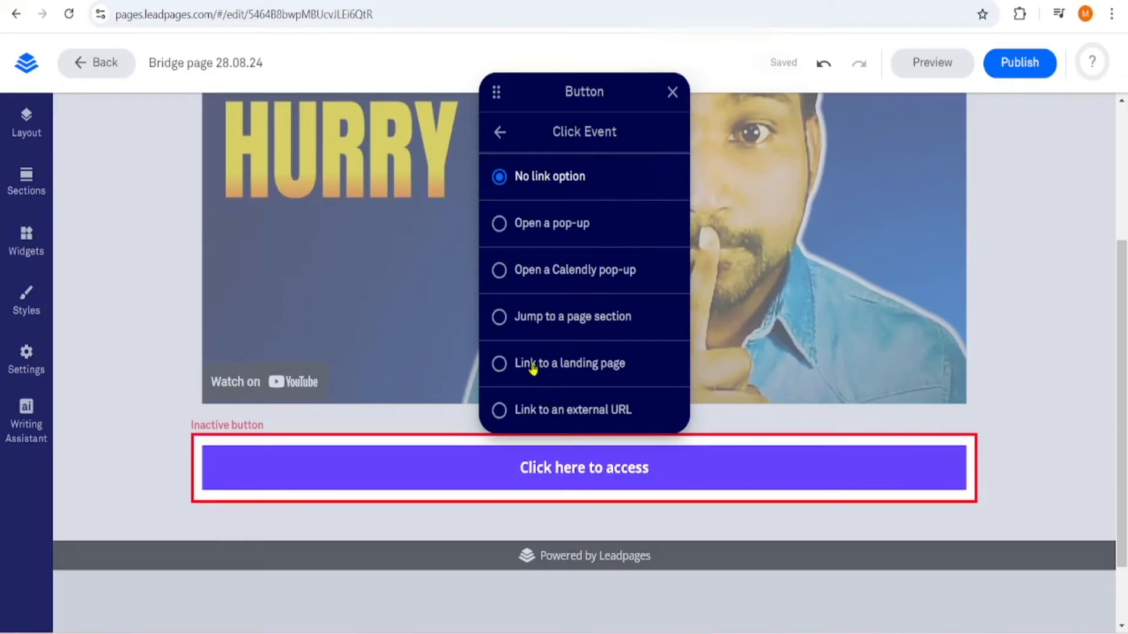
pyautogui.click(540, 408)
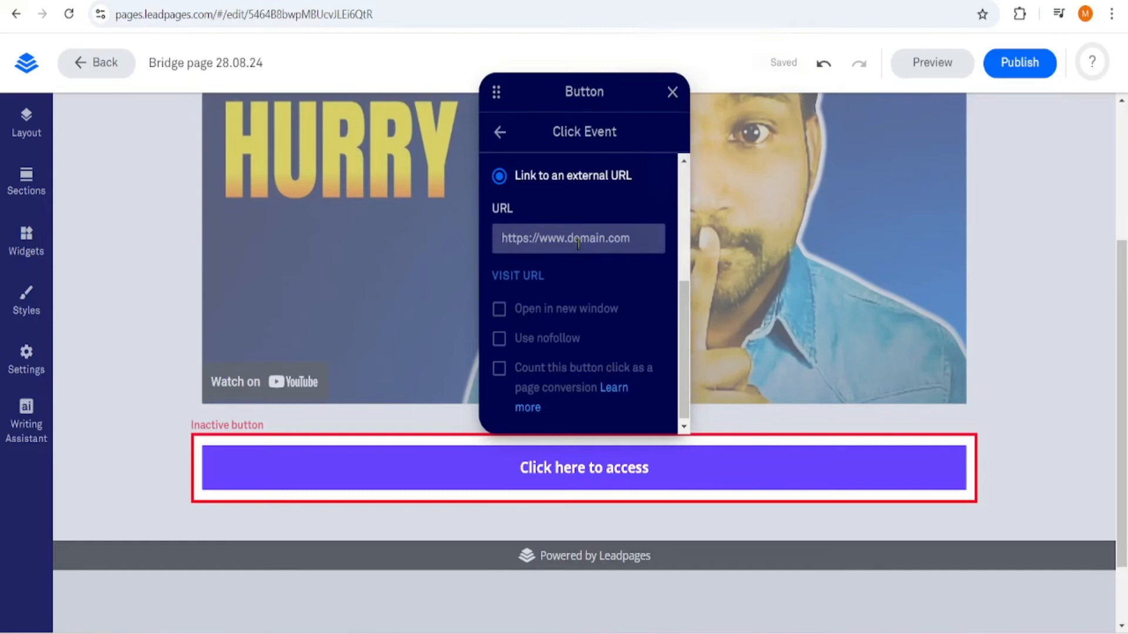
pyautogui.click(673, 92)
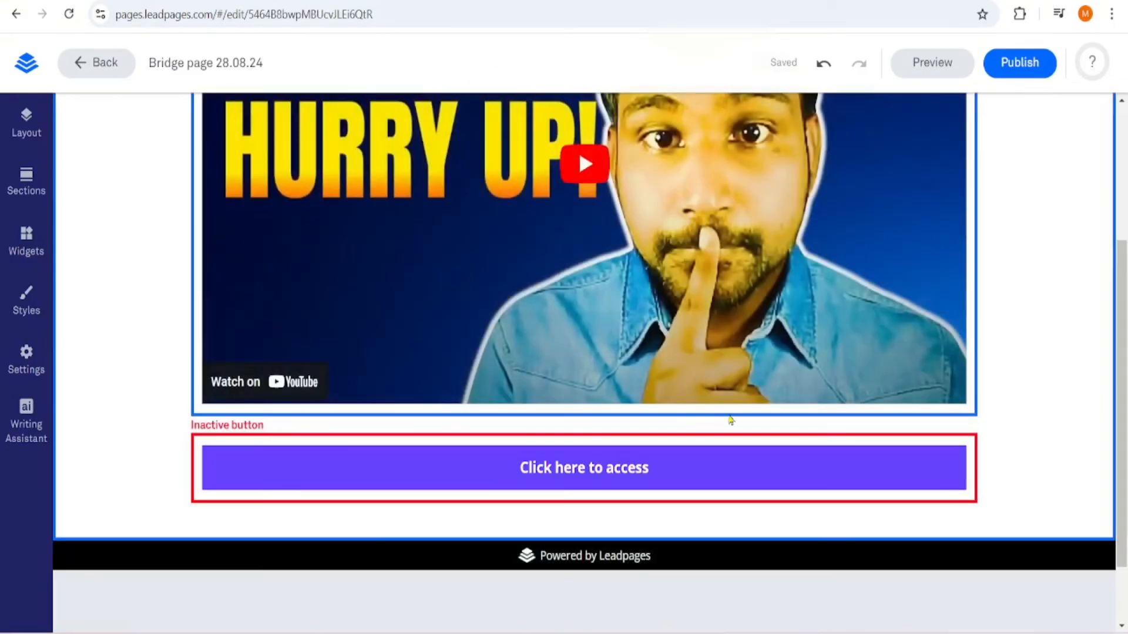